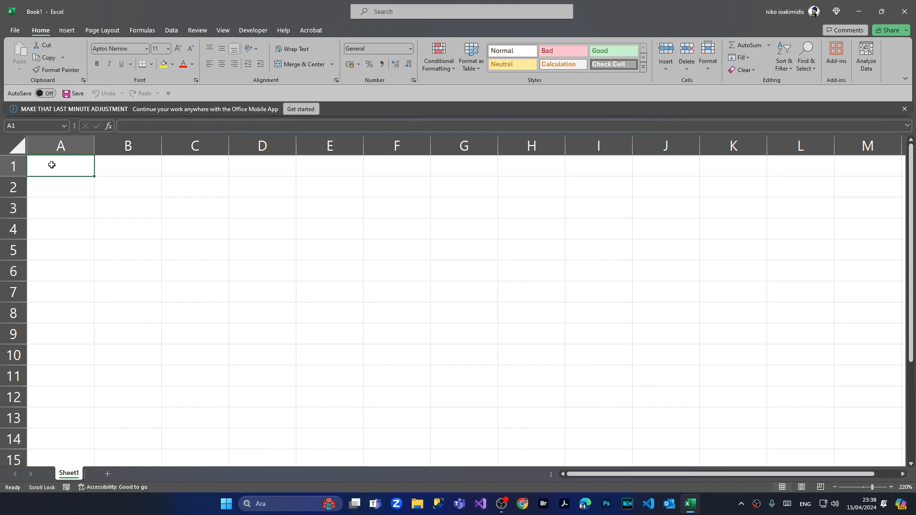
- Enter the headers Name, Last Name, Email and Address in cells A1 to D1
{"action": "type", "text": "N"}
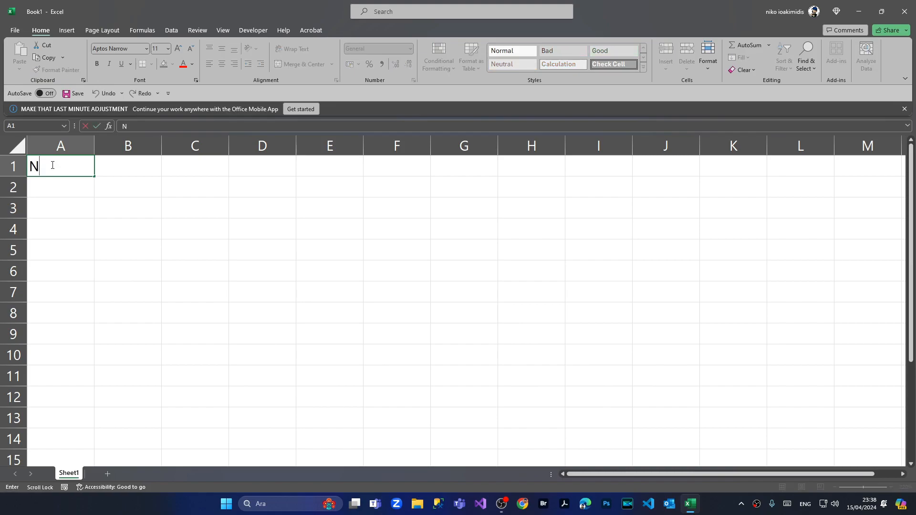
{"action": "type", "text": "ame"}
{"action": "left_click", "coordinate": [108, 168]}
{"action": "type", "text": "Last Name"}
{"action": "key", "text": "Tab"}
{"action": "type", "text": "Email"}
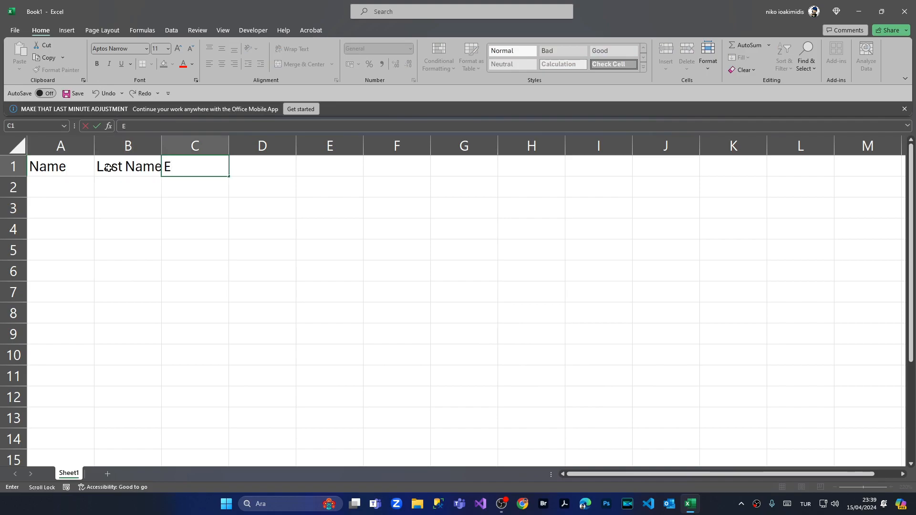
{"action": "key", "text": "Tab"}
{"action": "type", "text": "Address"}
{"action": "key", "text": "Return"}
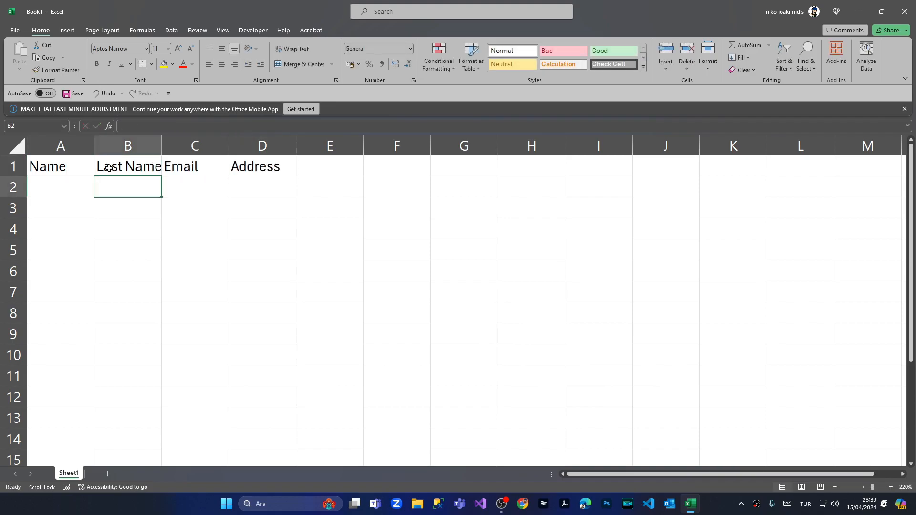
- Widen columns A through D to fit the headers, then select the A1:D1 header row
{"action": "left_click", "coordinate": [51, 140]}
{"action": "left_click_drag", "start_coordinate": [94, 145], "coordinate": [146, 147]}
{"action": "left_click_drag", "start_coordinate": [213, 147], "coordinate": [256, 147]}
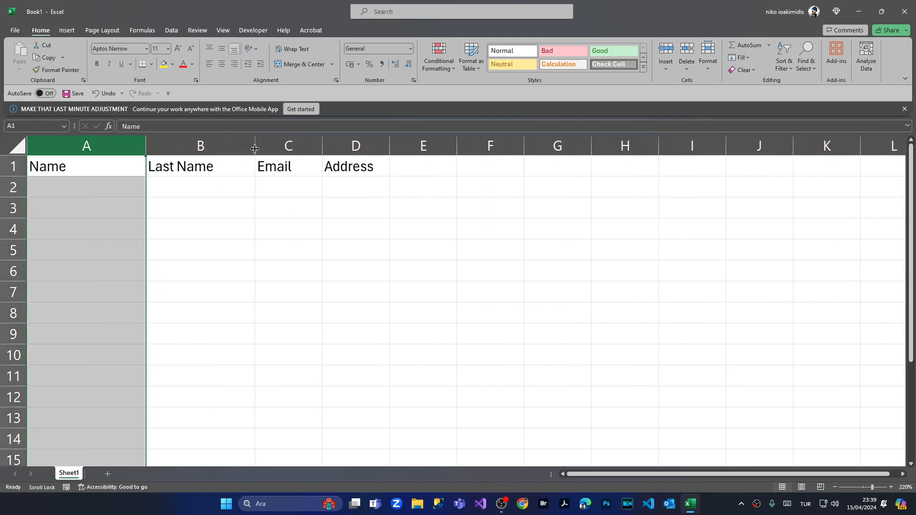
{"action": "left_click_drag", "start_coordinate": [323, 145], "coordinate": [363, 145]}
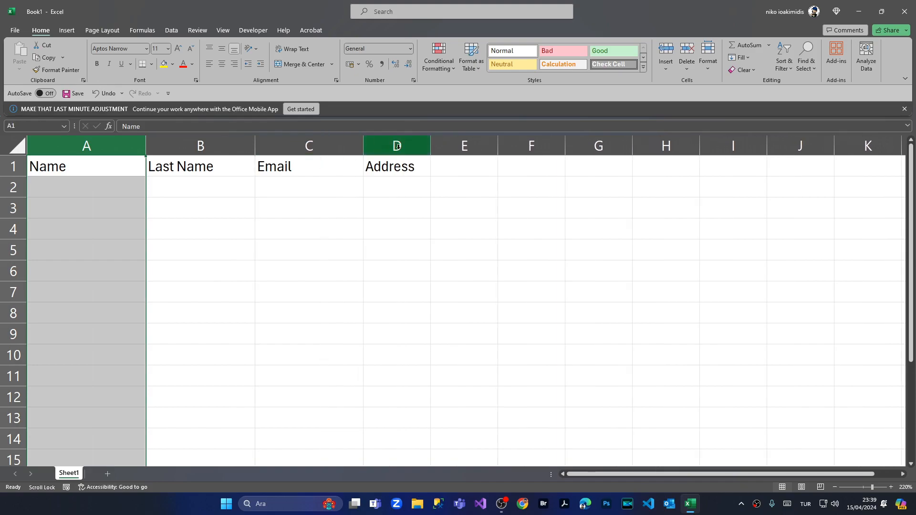
{"action": "left_click_drag", "start_coordinate": [427, 145], "coordinate": [458, 145]}
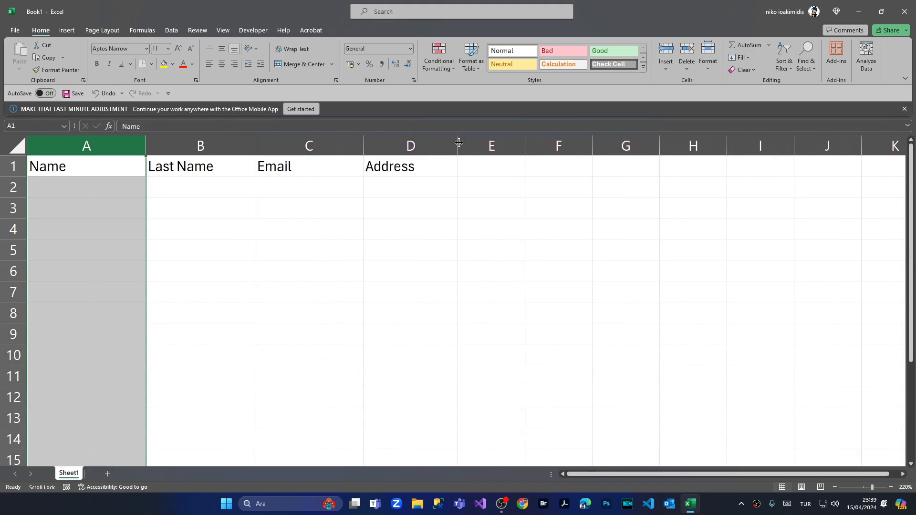
{"action": "left_click", "coordinate": [309, 325]}
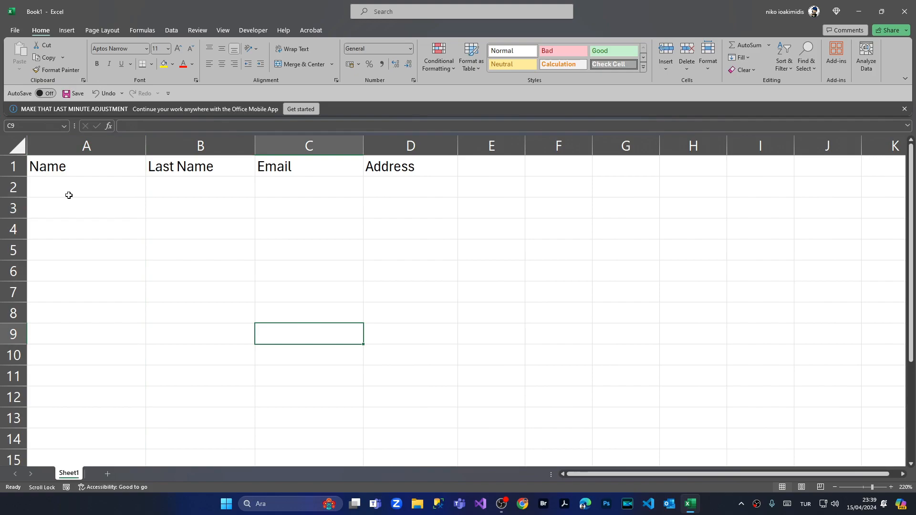
{"action": "left_click", "coordinate": [78, 170]}
{"action": "key", "text": "shift+Right"}
{"action": "key", "text": "shift+Right"}
{"action": "key", "text": "shift+Right"}
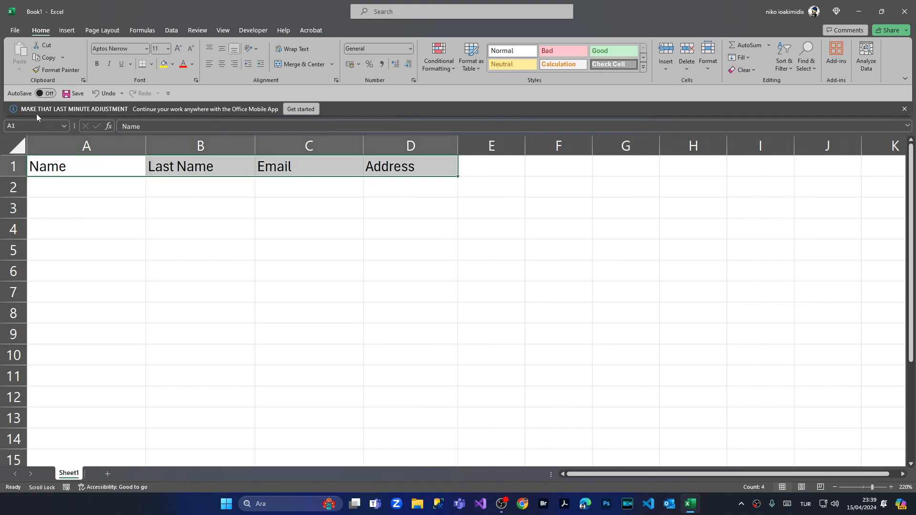
- Convert A1:D1 into an Excel table with 'My table has headers' ticked
{"action": "left_click", "coordinate": [67, 30]}
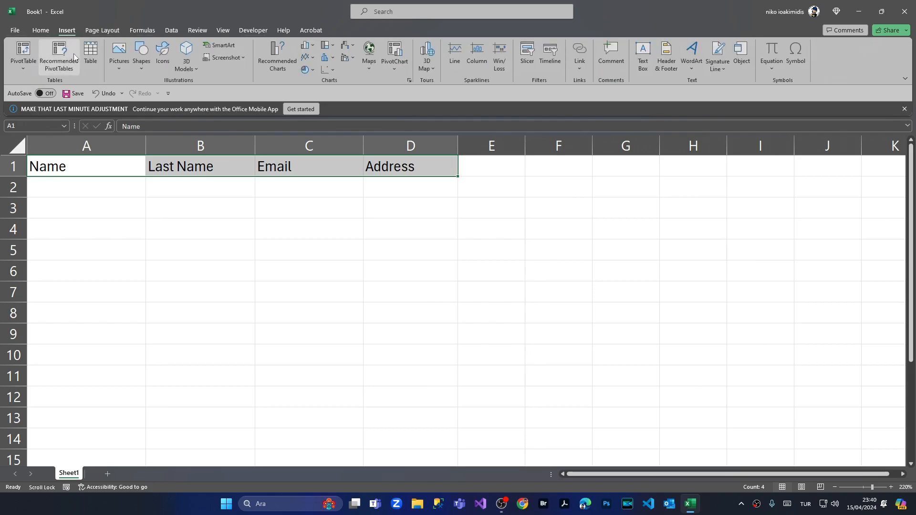
{"action": "left_click", "coordinate": [91, 53]}
{"action": "left_click_drag", "start_coordinate": [433, 285], "coordinate": [504, 233]}
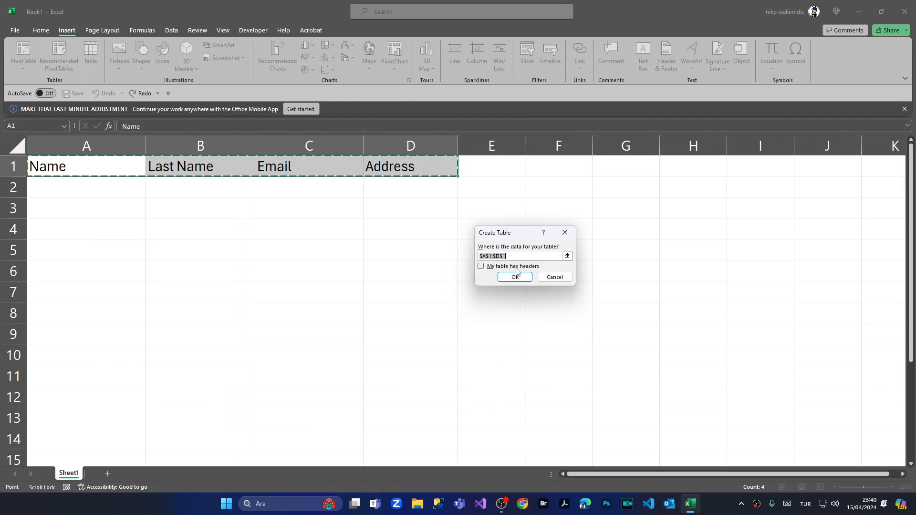
{"action": "left_click", "coordinate": [482, 267]}
{"action": "left_click", "coordinate": [508, 277]}
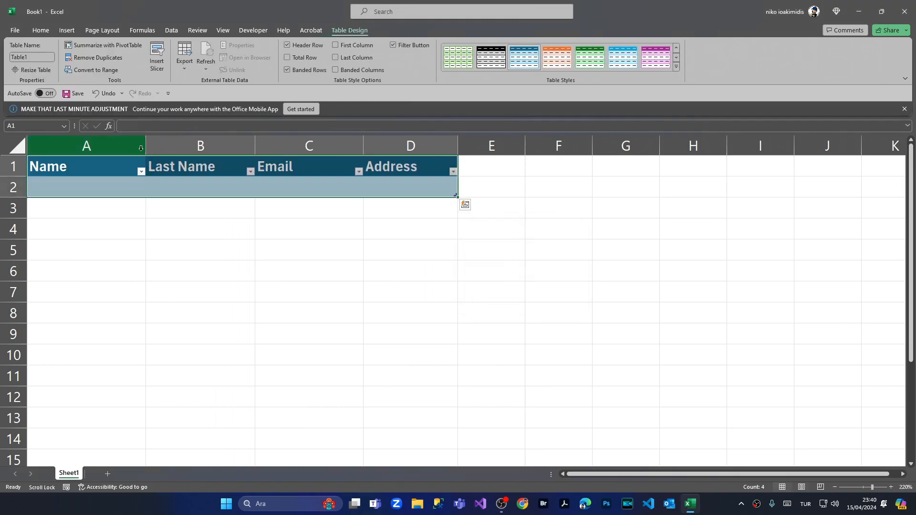
{"action": "left_click", "coordinate": [70, 31]}
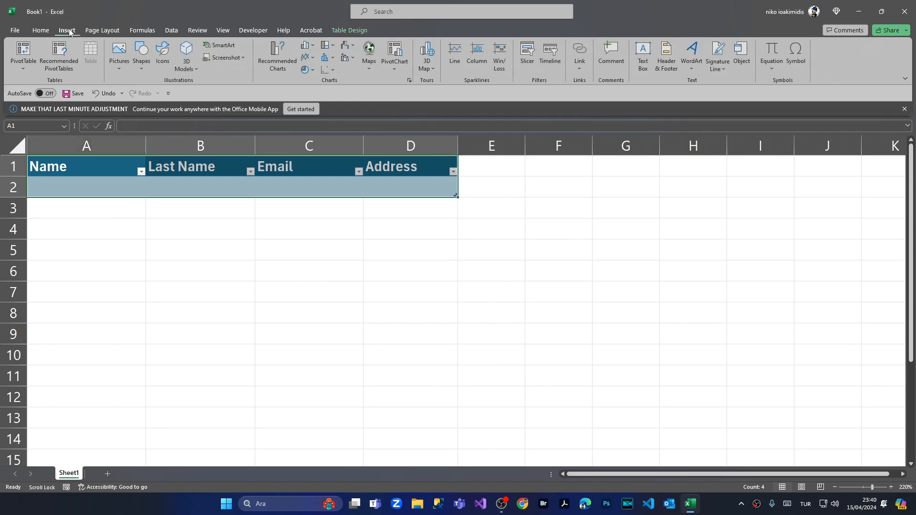
- Add a new custom tab in Excel Options' Customize the Ribbon settings
{"action": "right_click", "coordinate": [70, 31]}
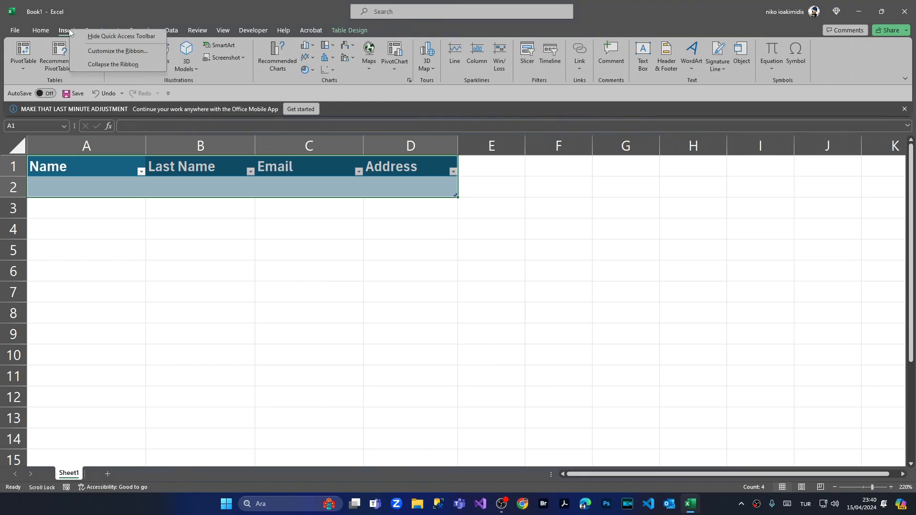
{"action": "left_click", "coordinate": [129, 51]}
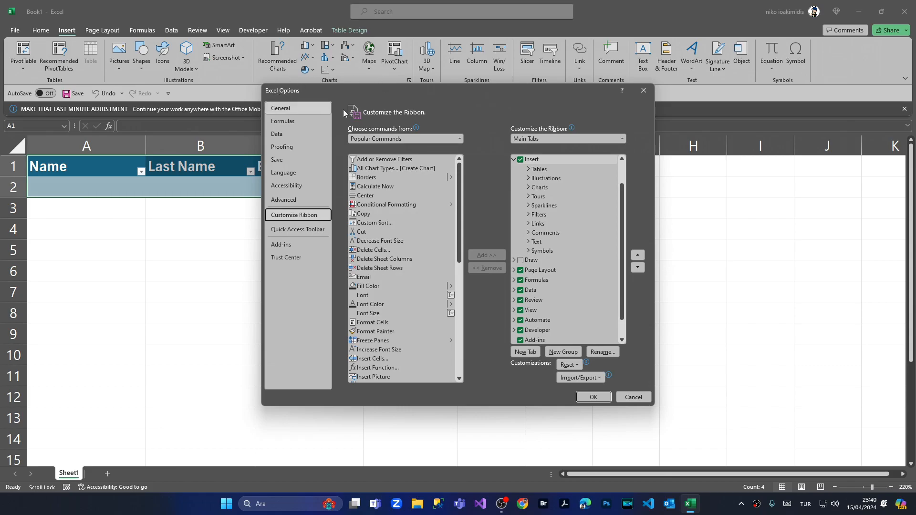
{"action": "scroll", "coordinate": [600, 272], "scroll_direction": "down", "scroll_amount": 1}
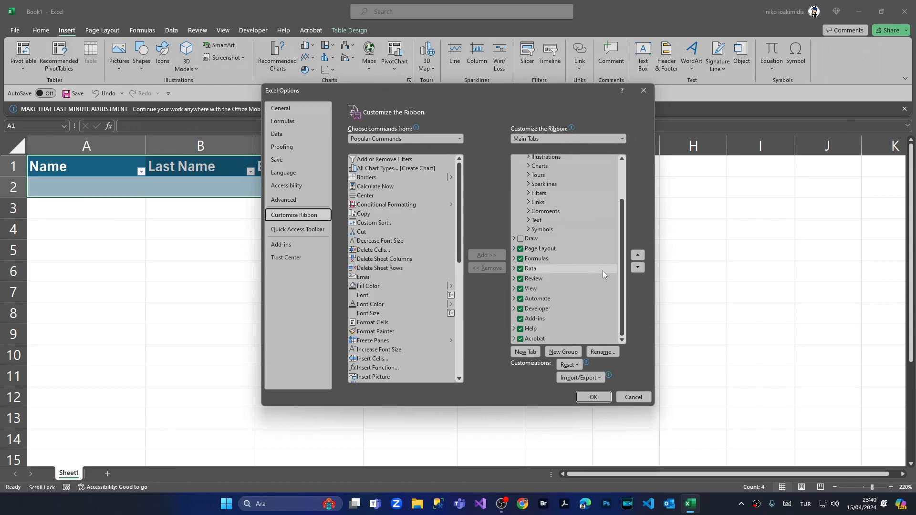
{"action": "left_click", "coordinate": [534, 354]}
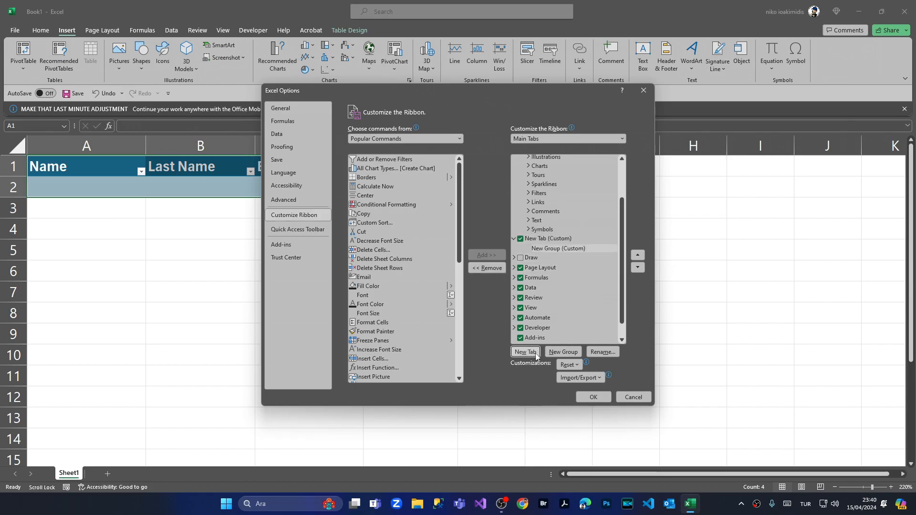
- Rename the new custom tab to 'Data Section' and select its New Group (Custom)
{"action": "left_click", "coordinate": [547, 239]}
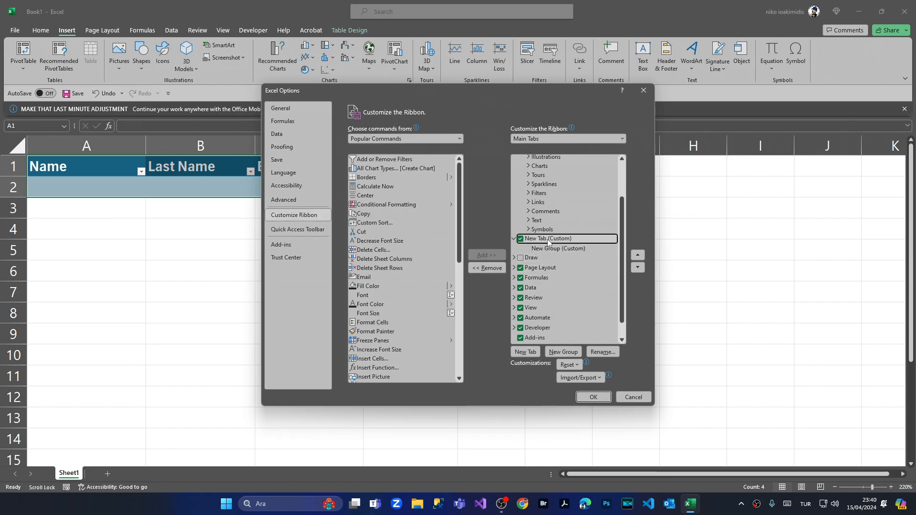
{"action": "right_click", "coordinate": [548, 240]}
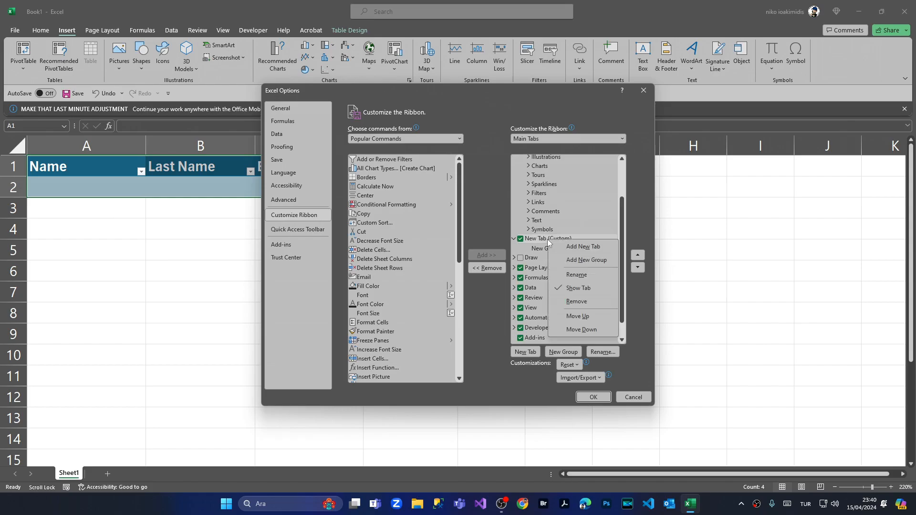
{"action": "left_click", "coordinate": [581, 273]}
{"action": "type", "text": "Data Section"}
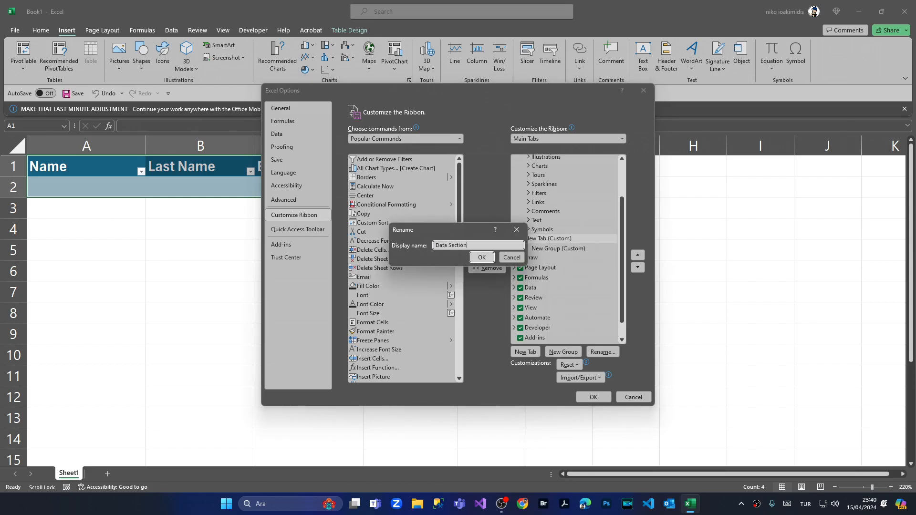
{"action": "left_click", "coordinate": [480, 257]}
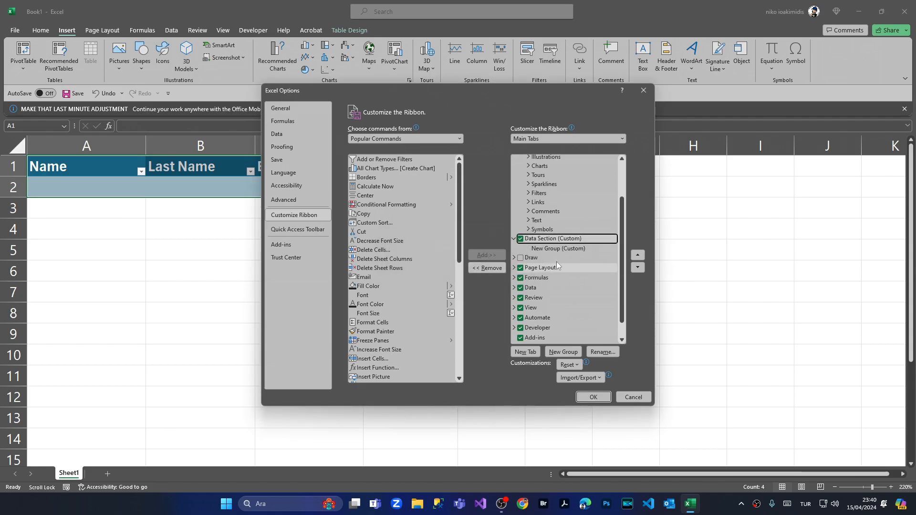
{"action": "left_click", "coordinate": [548, 250]}
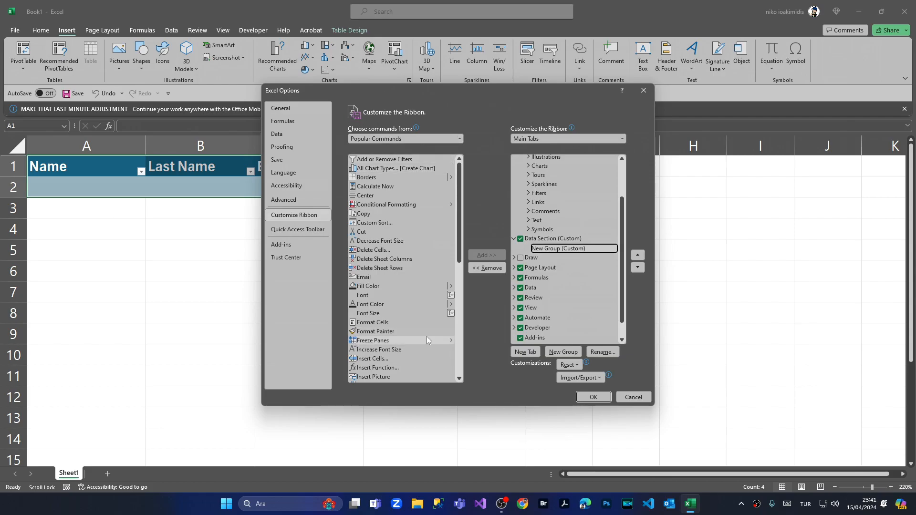
{"action": "left_click", "coordinate": [417, 139]}
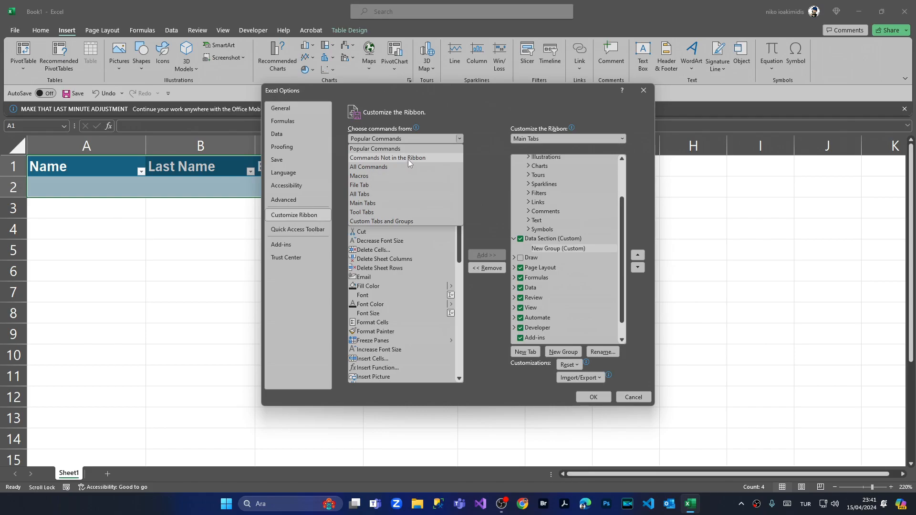
- Add Form... from 'Commands Not in the Ribbon' to the Data Section group and apply the changes
{"action": "left_click", "coordinate": [407, 159]}
{"action": "scroll", "coordinate": [387, 230], "scroll_direction": "down", "scroll_amount": 3}
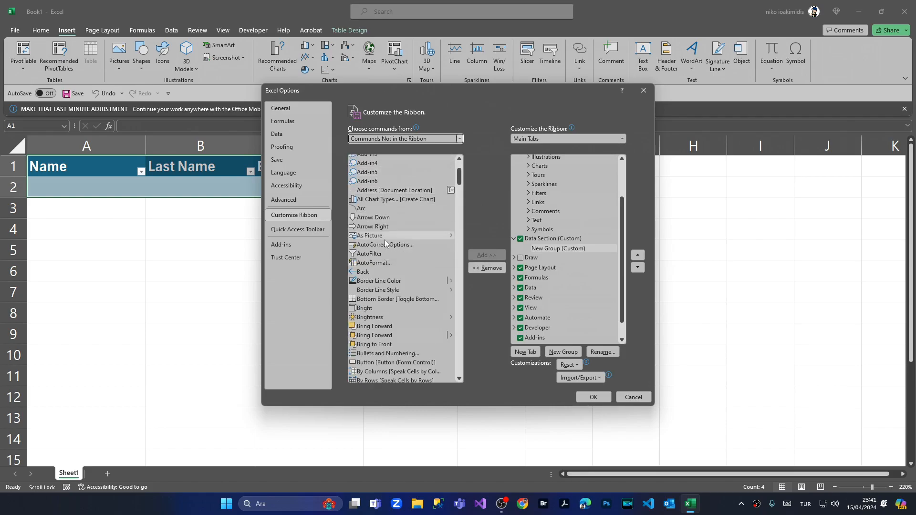
{"action": "scroll", "coordinate": [384, 240], "scroll_direction": "down", "scroll_amount": 4}
{"action": "scroll", "coordinate": [384, 240], "scroll_direction": "down", "scroll_amount": 15}
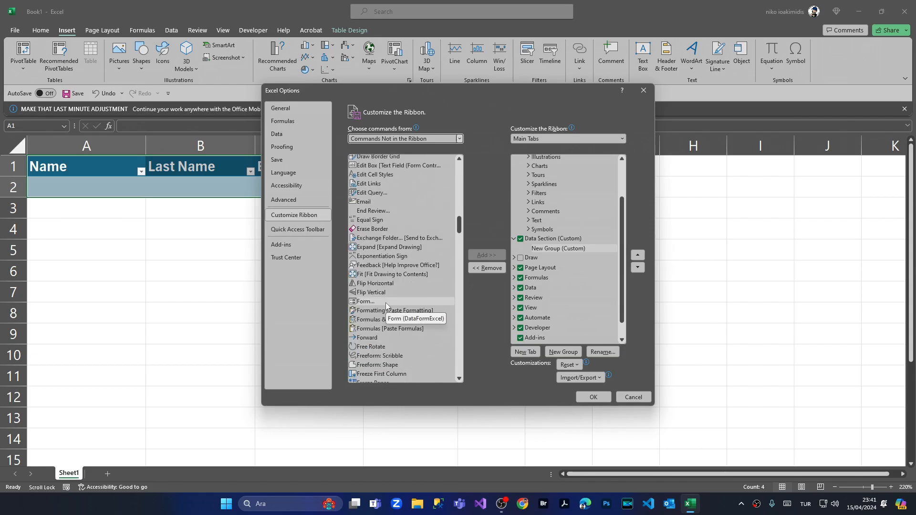
{"action": "left_click", "coordinate": [385, 303]}
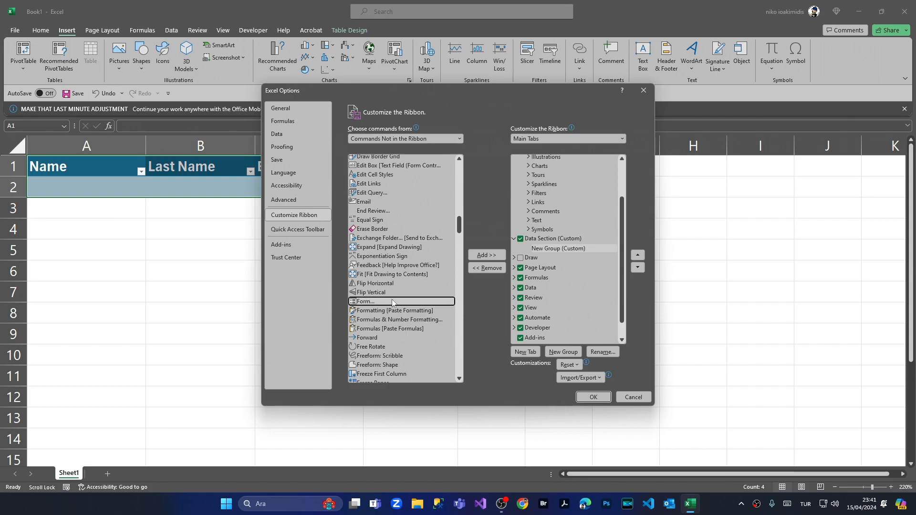
{"action": "left_click", "coordinate": [495, 256]}
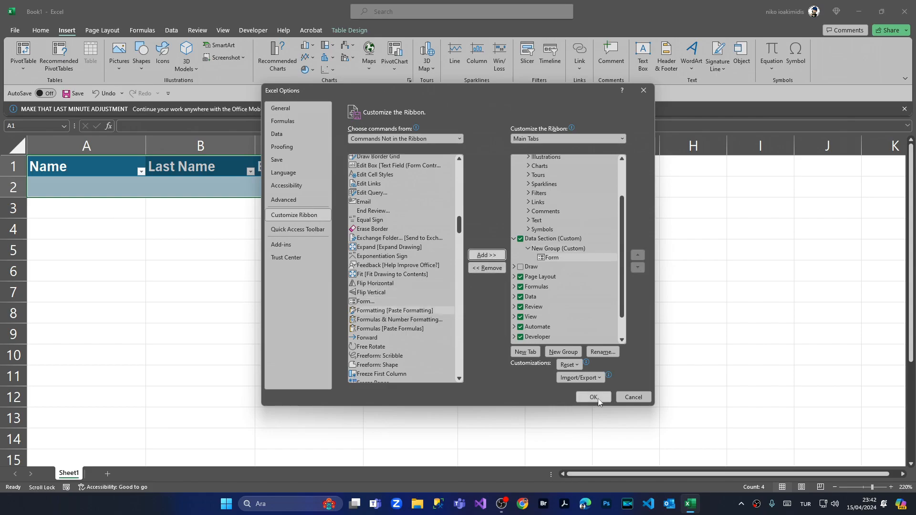
{"action": "left_click", "coordinate": [593, 397]}
{"action": "left_click", "coordinate": [79, 307]}
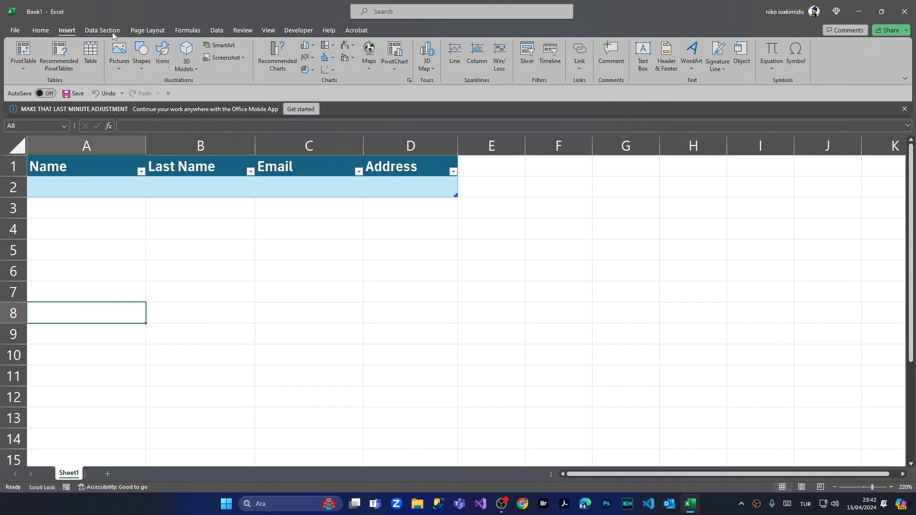
- With the header row selected, launch Form from the Data Section tab and place it below the table
{"action": "left_click_drag", "start_coordinate": [100, 167], "coordinate": [406, 169]}
{"action": "left_click", "coordinate": [94, 29]}
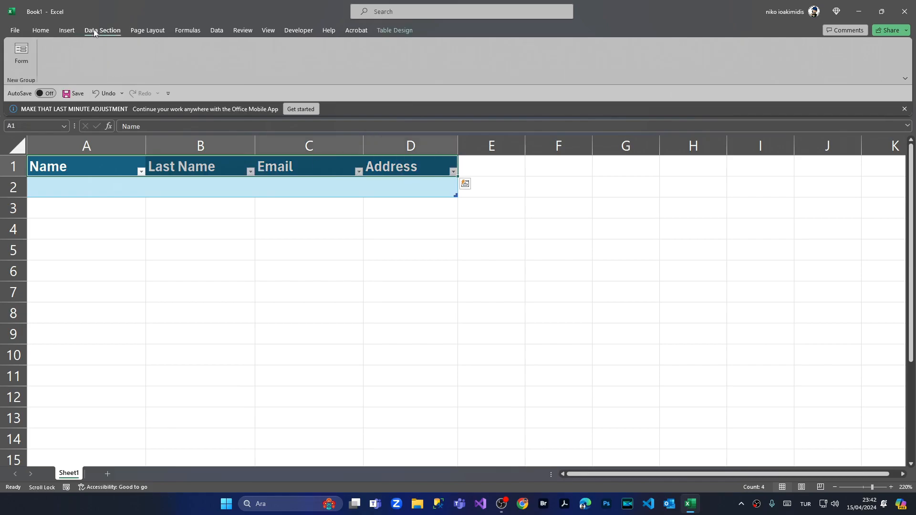
{"action": "left_click", "coordinate": [19, 64]}
{"action": "left_click_drag", "start_coordinate": [489, 175], "coordinate": [403, 239]}
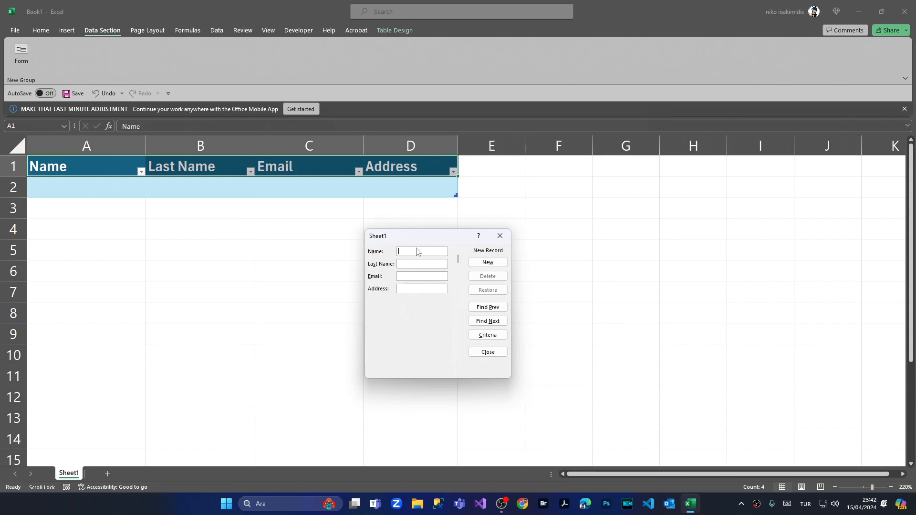
- Enter the first contact's name, email and address in the data form and save it
{"action": "type", "text": "John"}
{"action": "key", "text": "Tab"}
{"action": "type", "text": "John"}
{"action": "left_click", "coordinate": [409, 276]}
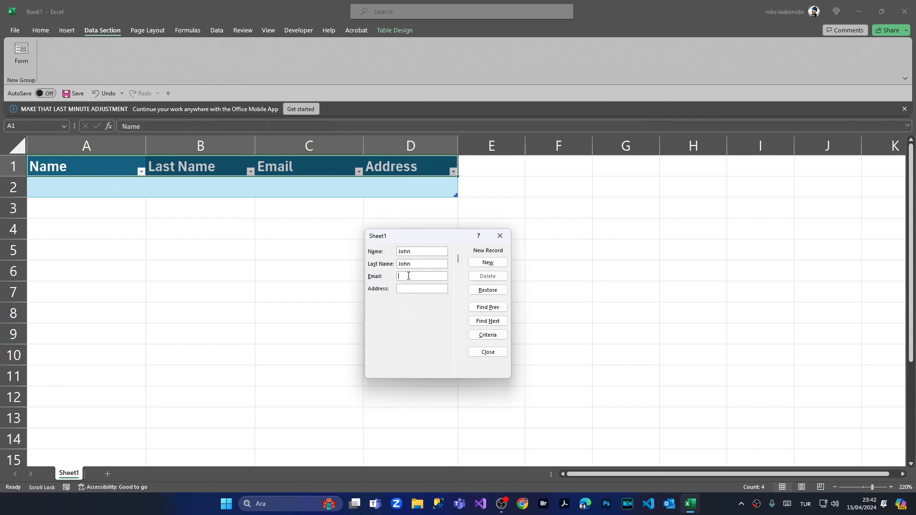
{"action": "type", "text": "test@test.com"}
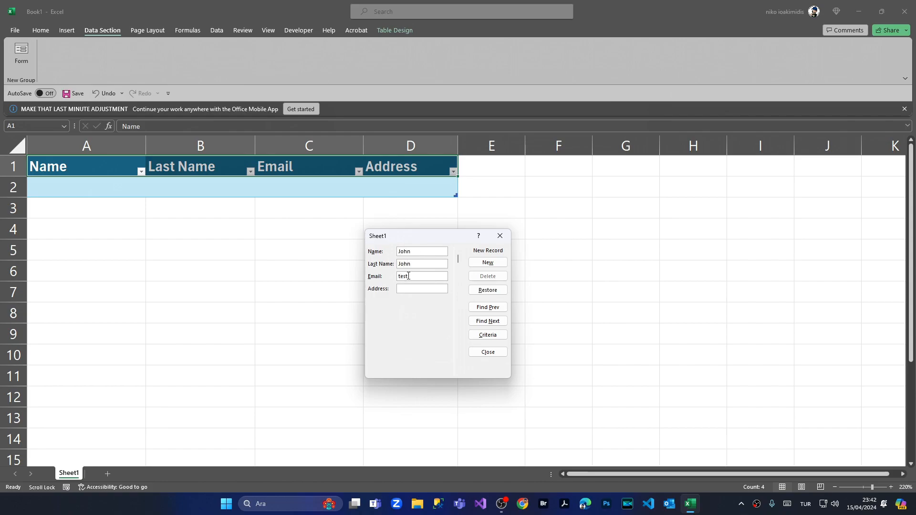
{"action": "key", "text": "Tab"}
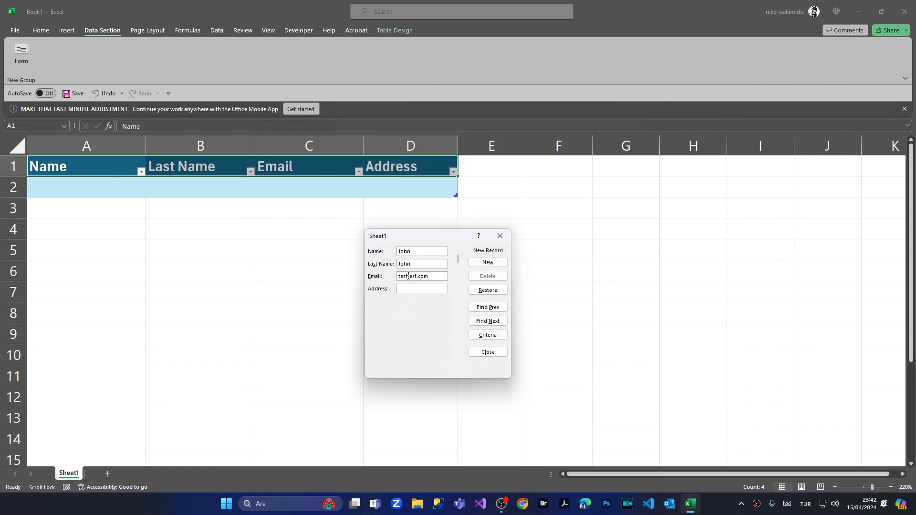
{"action": "type", "text": "Test Address"}
{"action": "key", "text": "Return"}
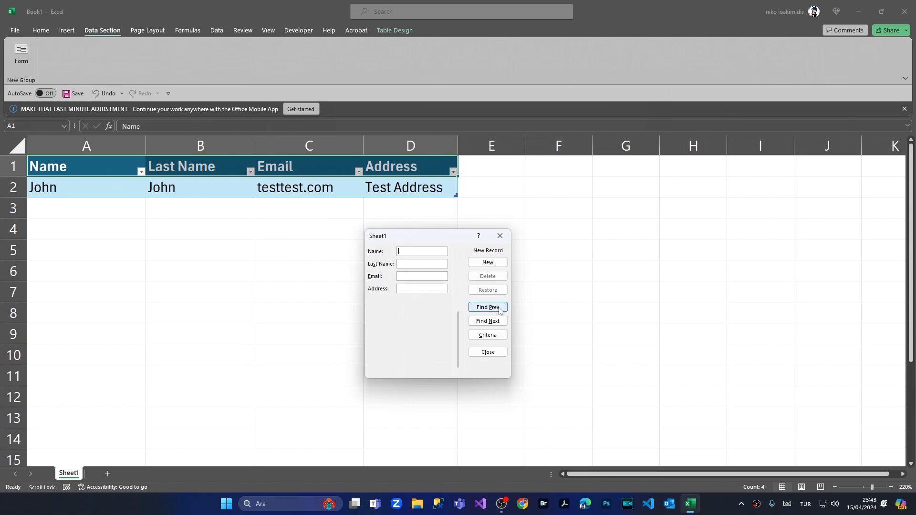
- Return to the saved record, add the missing @ to its email, and save
{"action": "left_click", "coordinate": [488, 307]}
{"action": "left_click", "coordinate": [409, 276]}
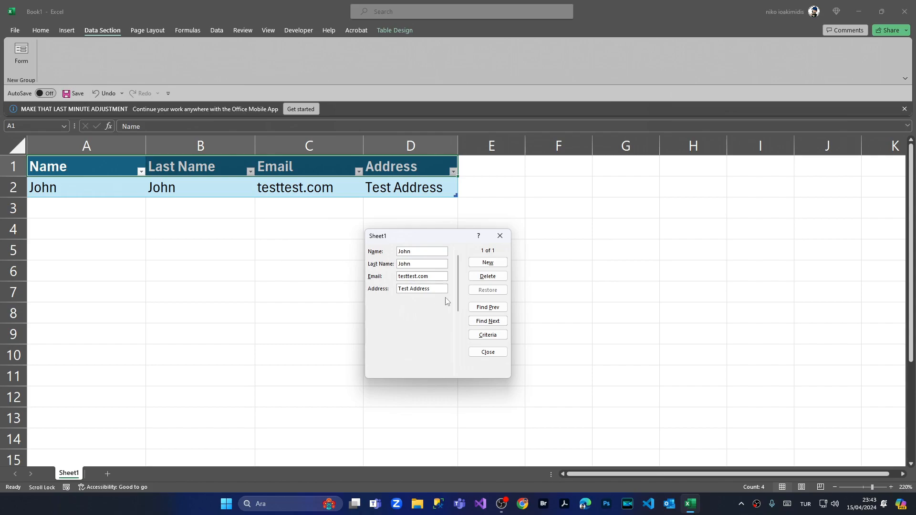
{"action": "key", "text": "alt+shift"}
{"action": "type", "text": "@"}
{"action": "key", "text": "Return"}
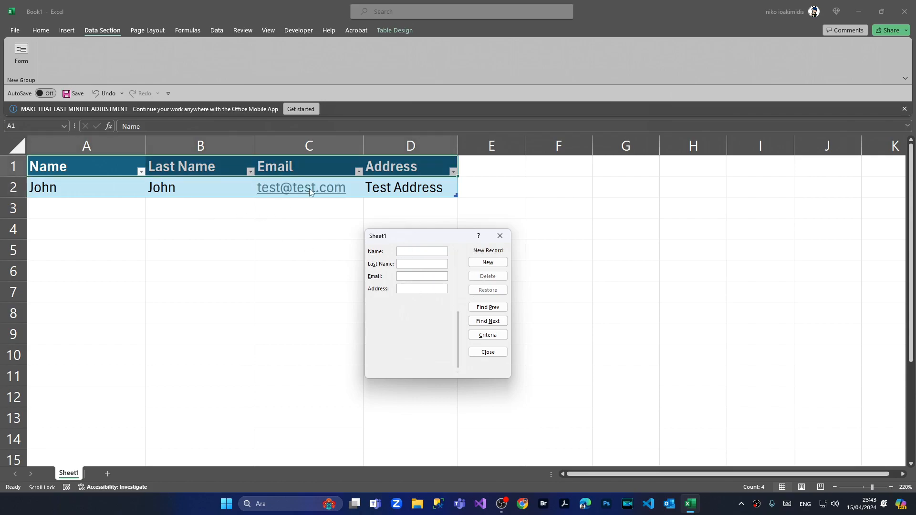
- Enter the second contact's first name, last name, gmail.com email and address in the form, then save
{"action": "left_click", "coordinate": [413, 253]}
{"action": "type", "text": "Anderson"}
{"action": "key", "text": "Tab"}
{"action": "type", "text": "Umbrella"}
{"action": "key", "text": "Tab"}
{"action": "key", "text": "alt+shift"}
{"action": "key", "text": "alt+shift"}
{"action": "left_click", "coordinate": [423, 289]}
{"action": "type", "text": "rainbow 6"}
{"action": "key", "text": "Return"}
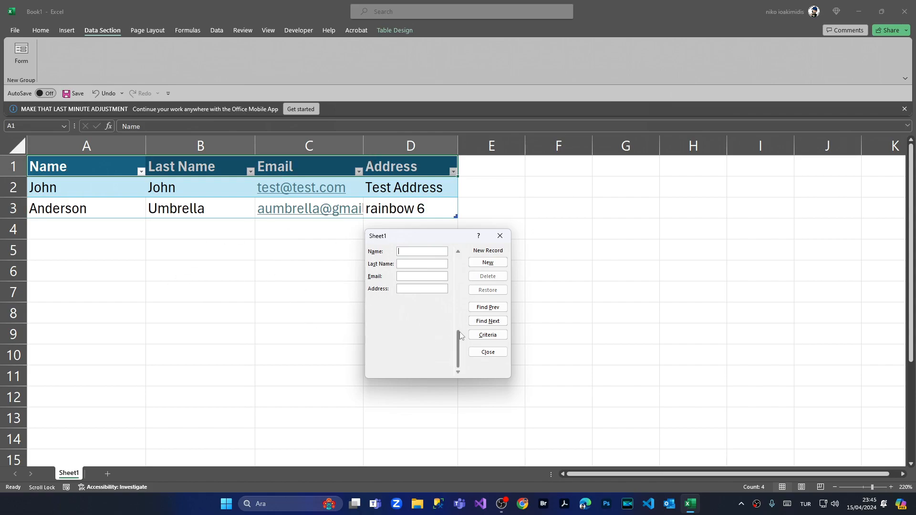
- Go back to record 1, delete it with confirmation, and close the data form
{"action": "left_click", "coordinate": [493, 312]}
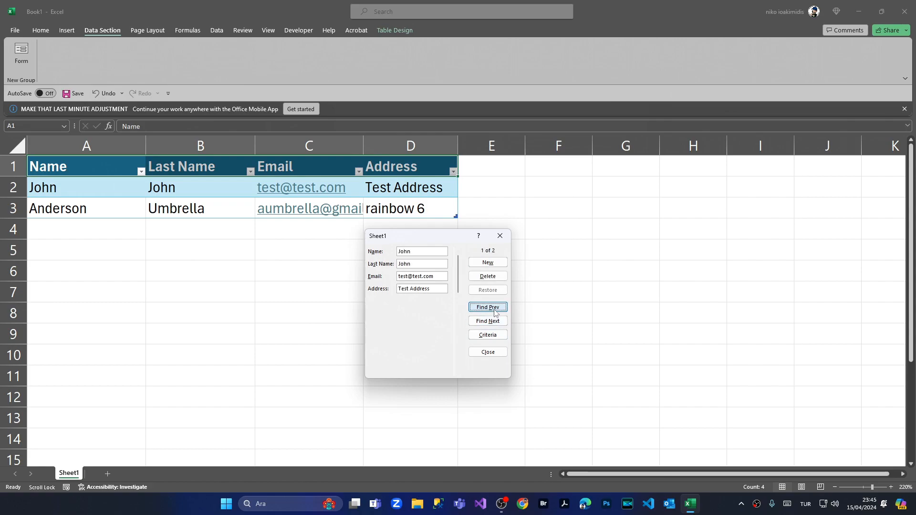
{"action": "left_click", "coordinate": [487, 276]}
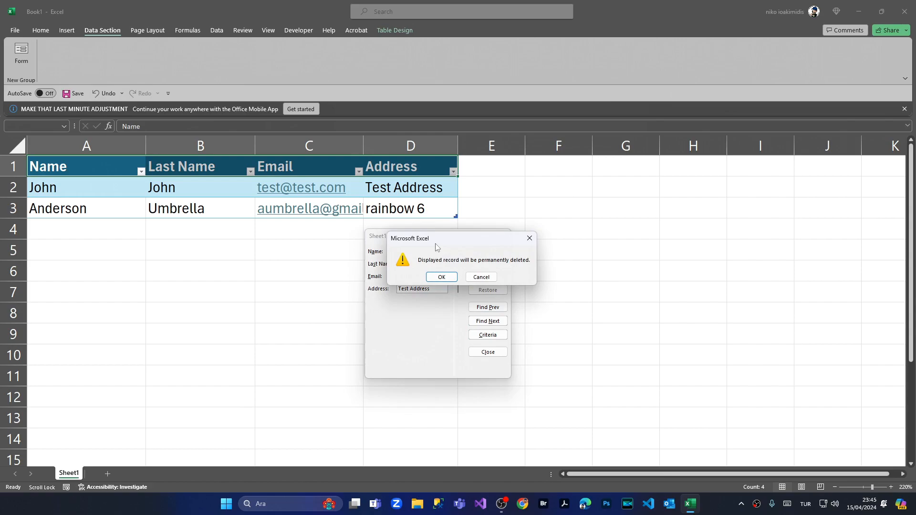
{"action": "left_click", "coordinate": [444, 278]}
{"action": "left_click", "coordinate": [487, 352]}
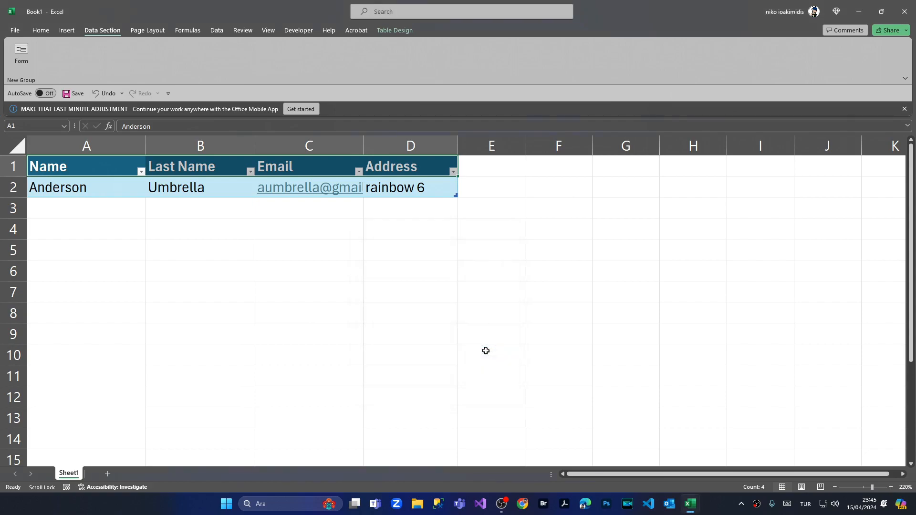